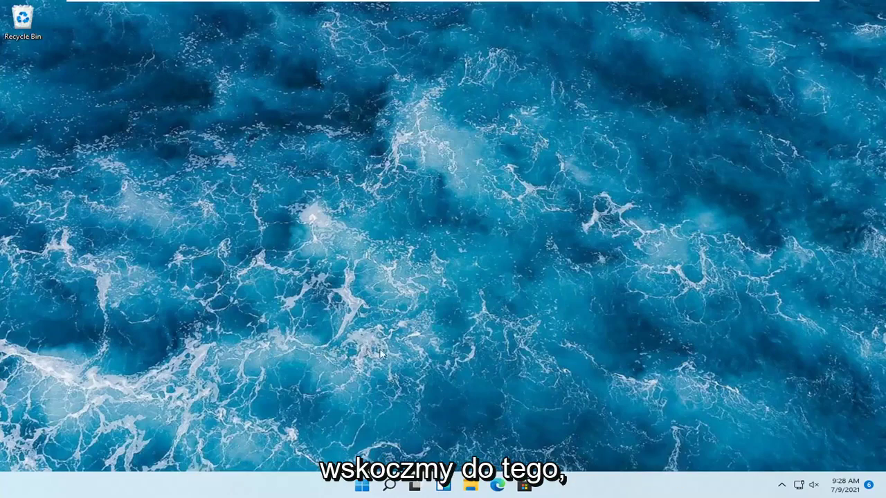
- Open Settings from the Start context menu and scroll the System page down to Troubleshoot
right_click(364, 487)
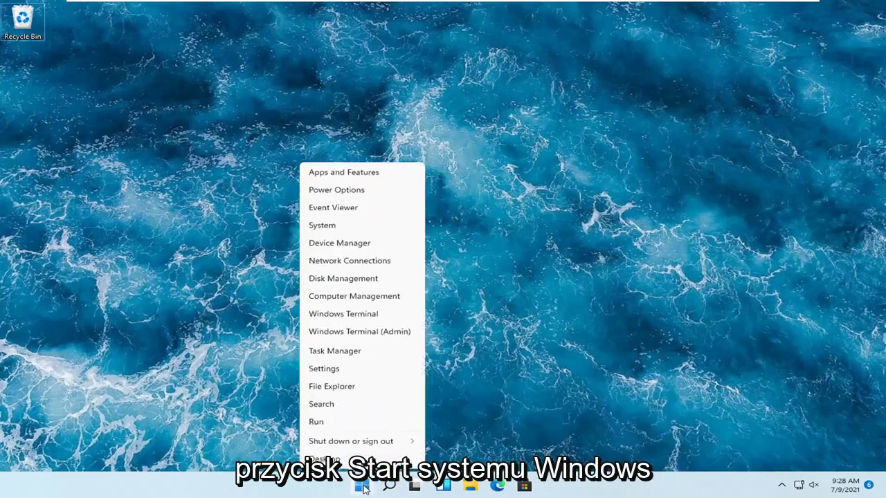
click(326, 370)
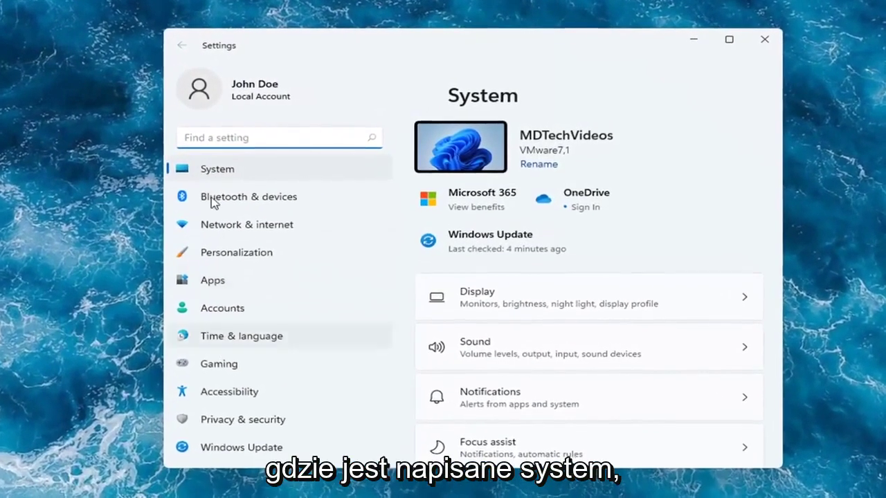
click(199, 171)
scroll(572, 377, down, 2)
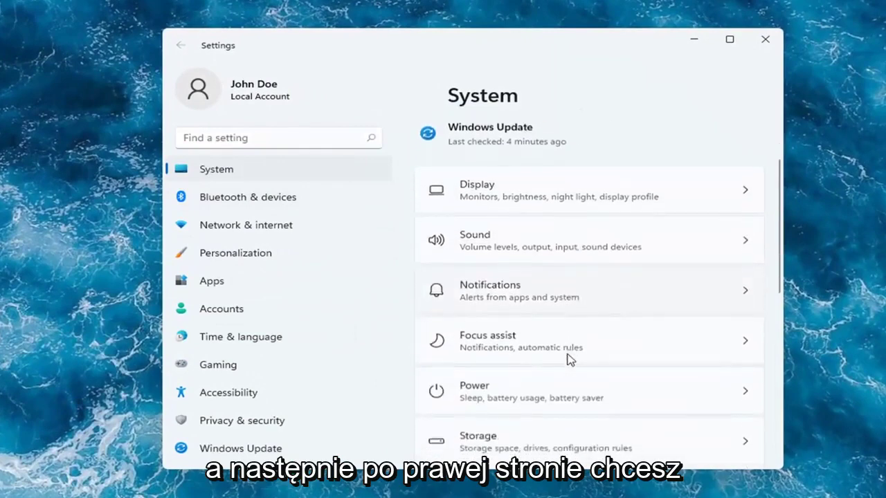
scroll(567, 359, down, 6)
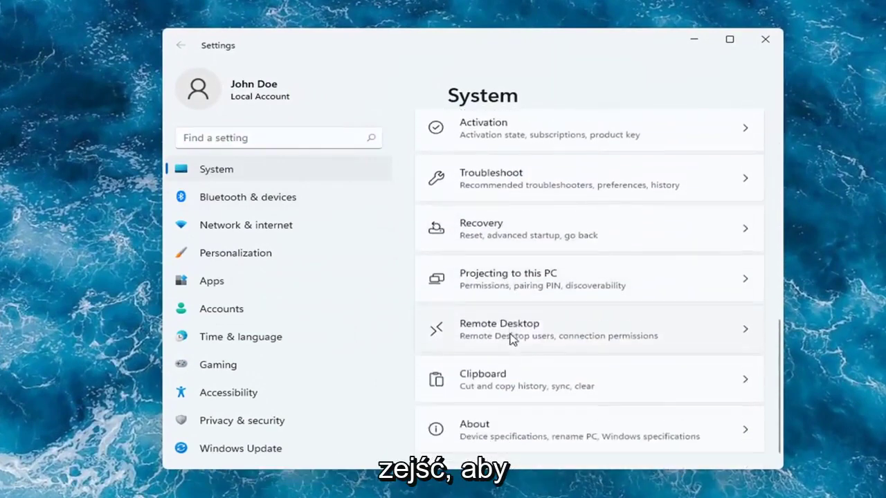
scroll(508, 350, up, 5)
scroll(518, 296, down, 3)
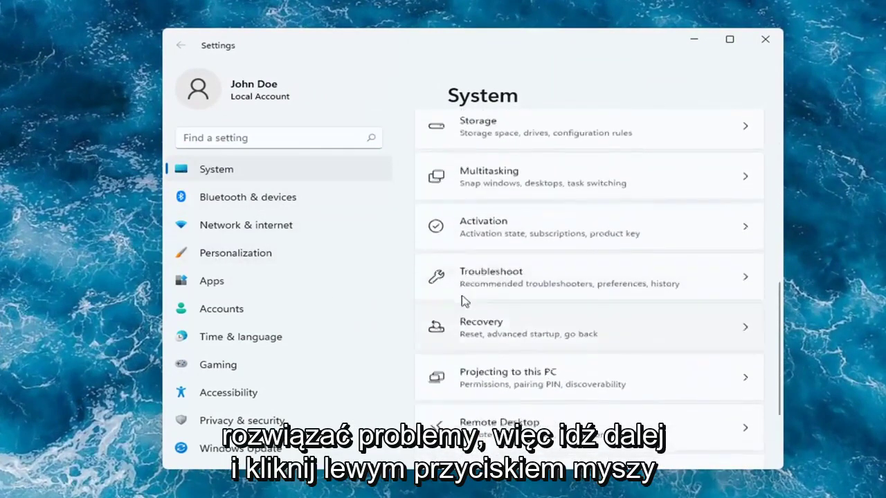
- Go to Troubleshoot, then Other troubleshooters, to run the Printer troubleshooter
click(552, 291)
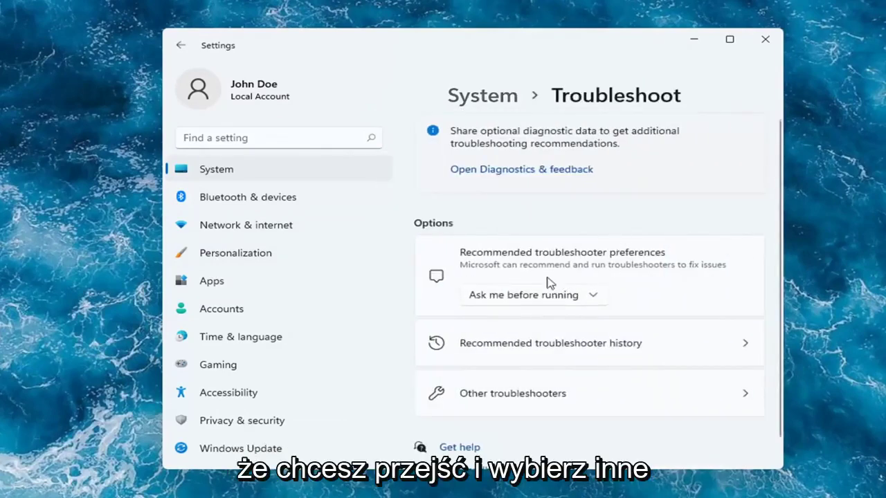
click(544, 400)
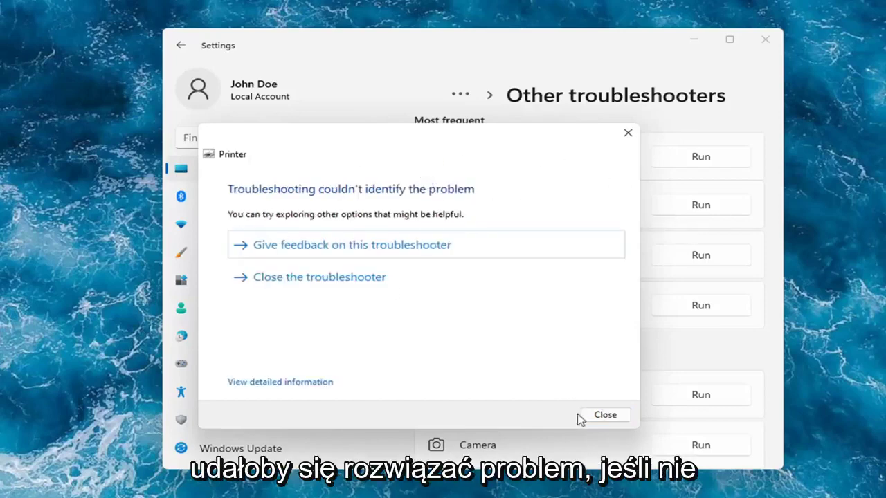
- Close the Printer troubleshooter result dialog, then close the Settings window
click(605, 416)
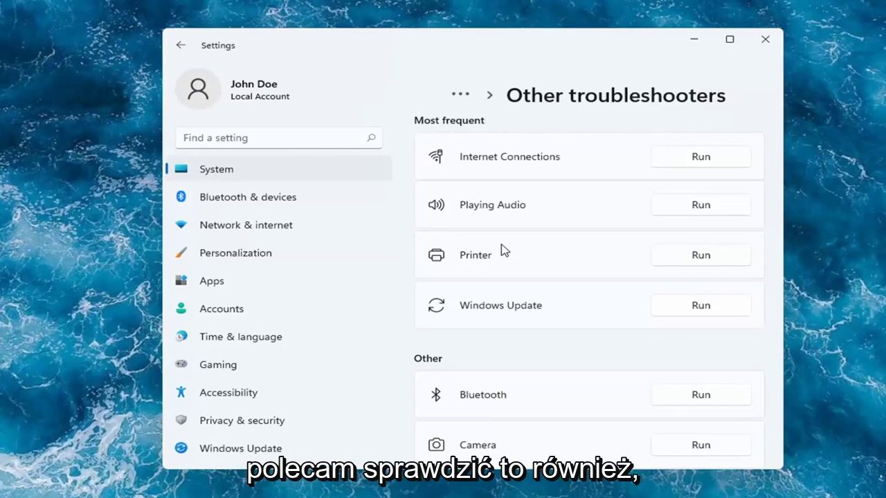
click(766, 39)
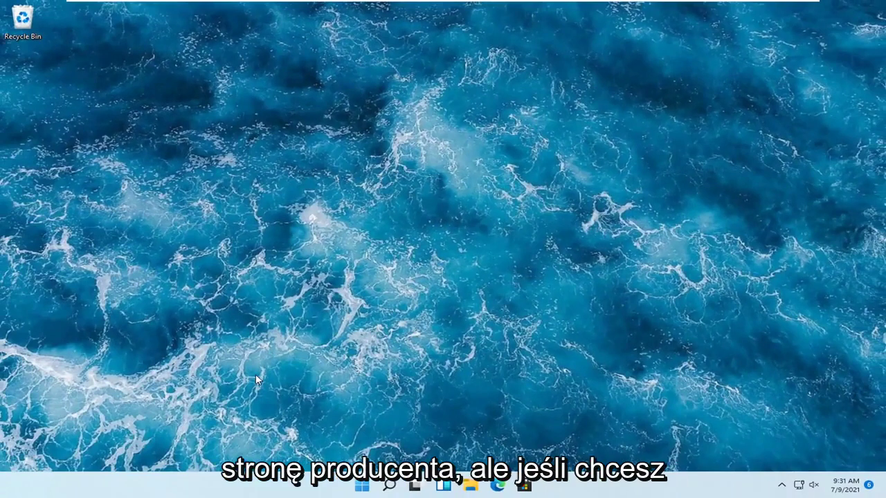
- Launch Device Manager from the Start context menu and move its window to the screen centre
click(405, 353)
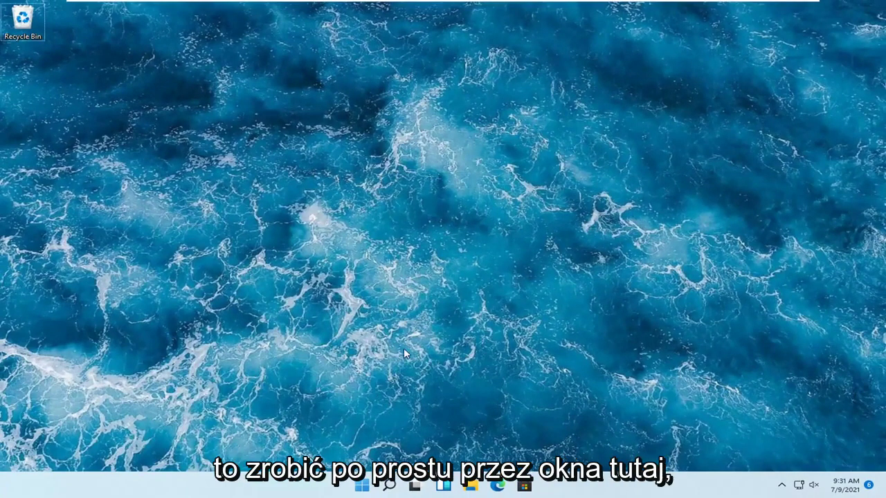
right_click(362, 486)
click(337, 243)
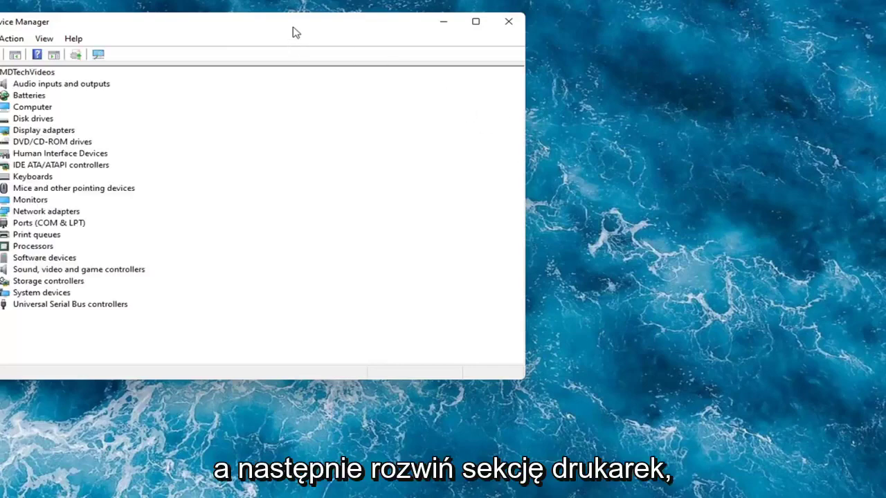
drag(295, 31, 580, 59)
drag(468, 42, 372, 56)
- Expand Print queues and select the Microsoft Print to PDF queue
click(238, 266)
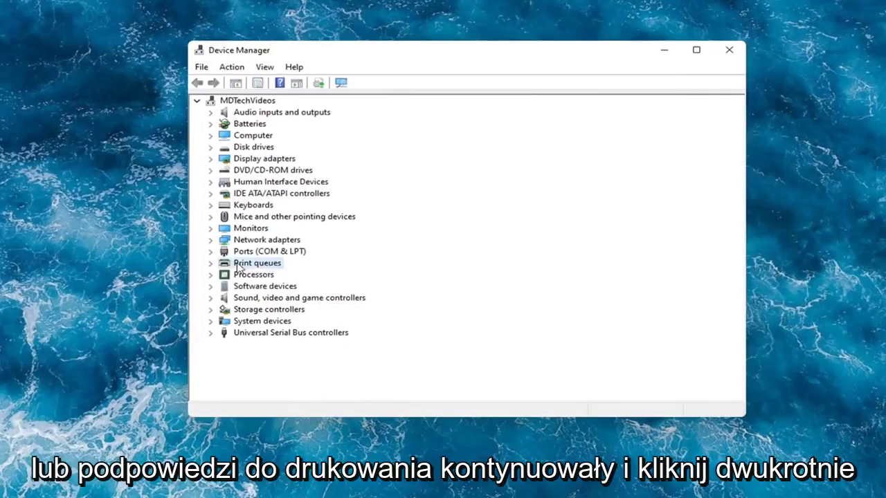
double_click(252, 266)
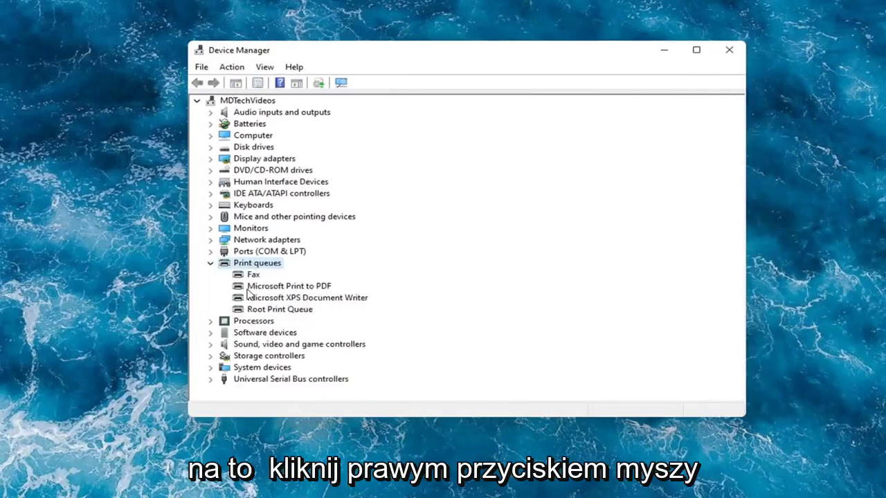
click(283, 288)
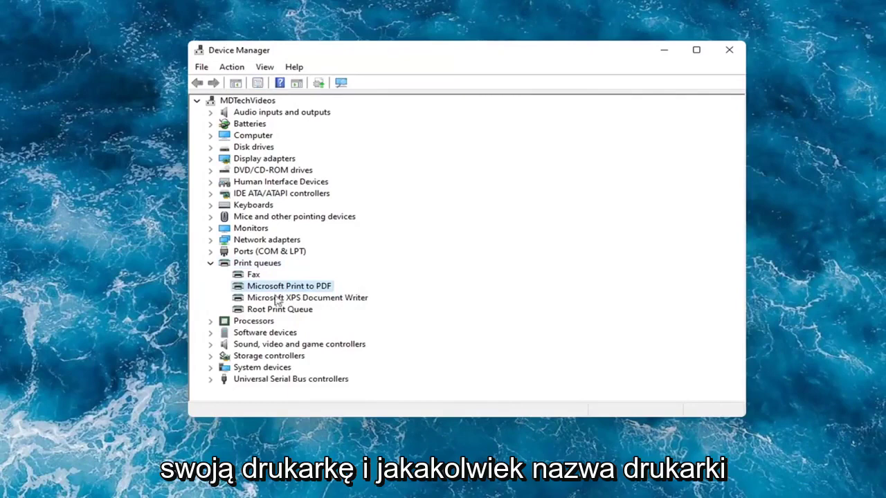
- Search automatically for a Microsoft Print to PDF driver, try Windows Update, then close that window
right_click(275, 286)
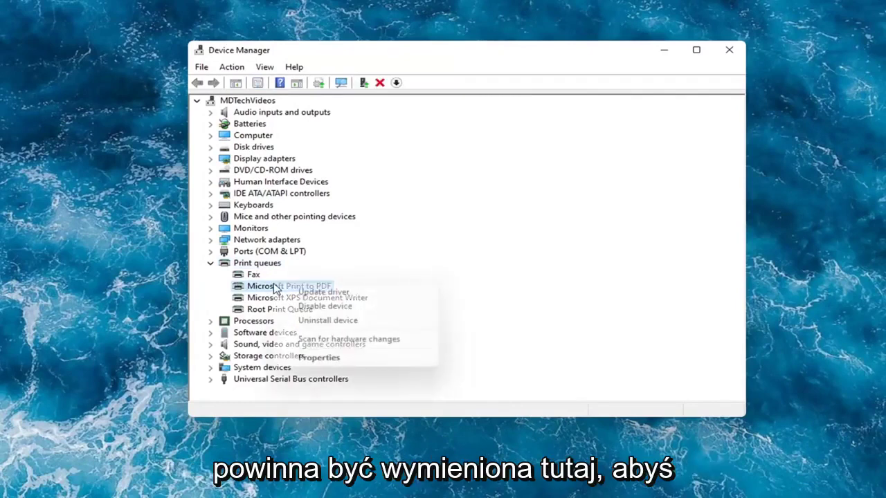
click(313, 291)
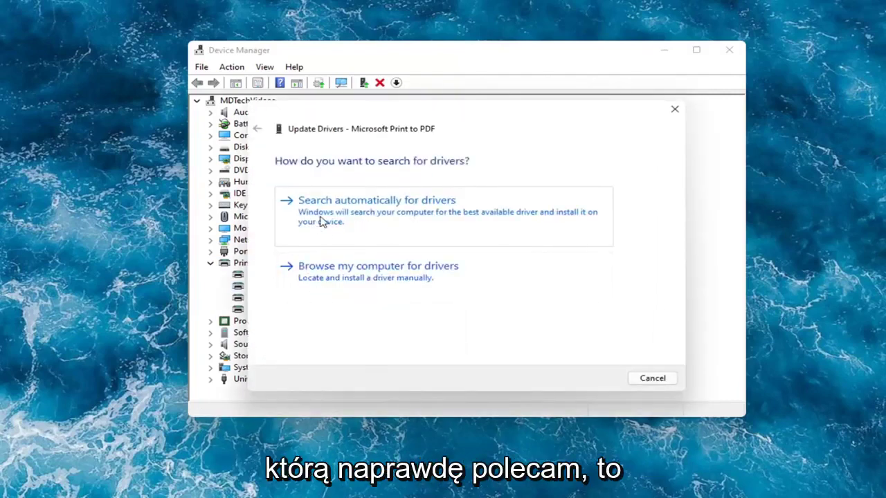
click(391, 218)
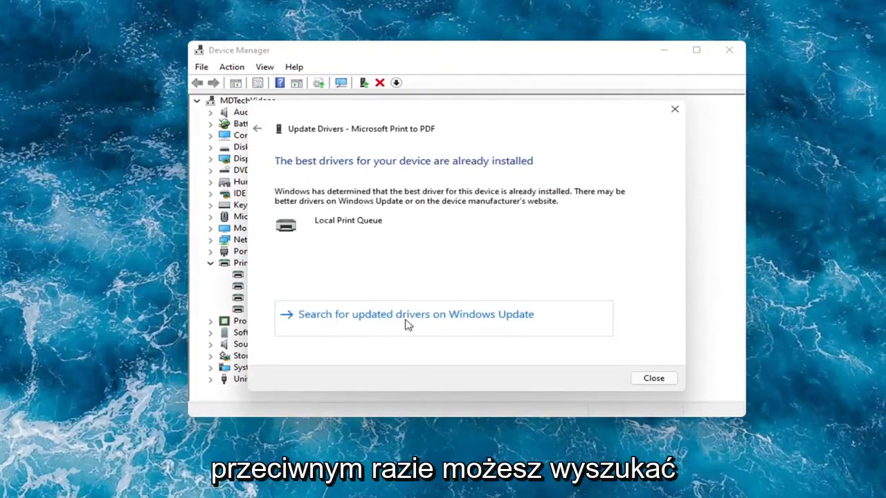
click(434, 319)
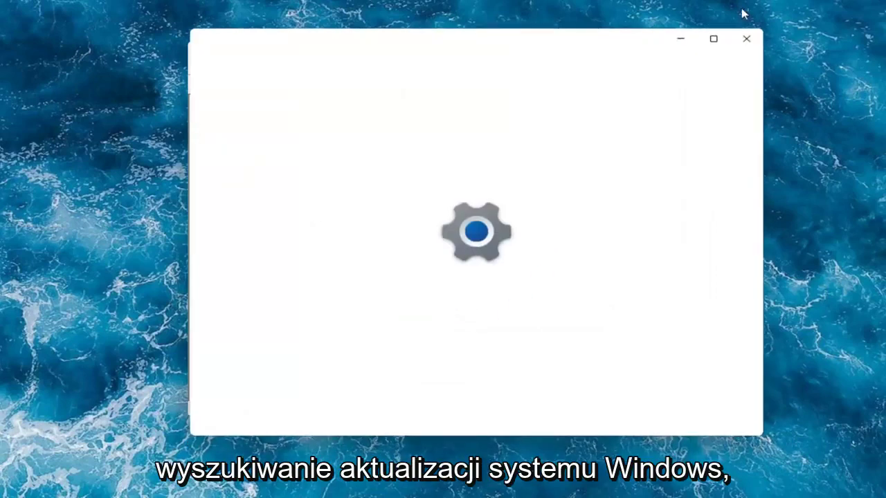
click(744, 38)
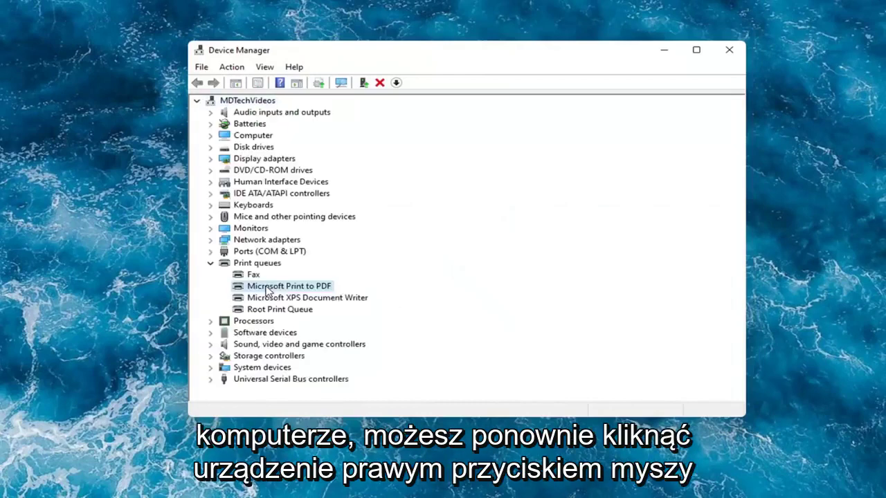
- Browse manually for a Microsoft Print to PDF driver and pick Local Print Queue from the compatible list
right_click(274, 288)
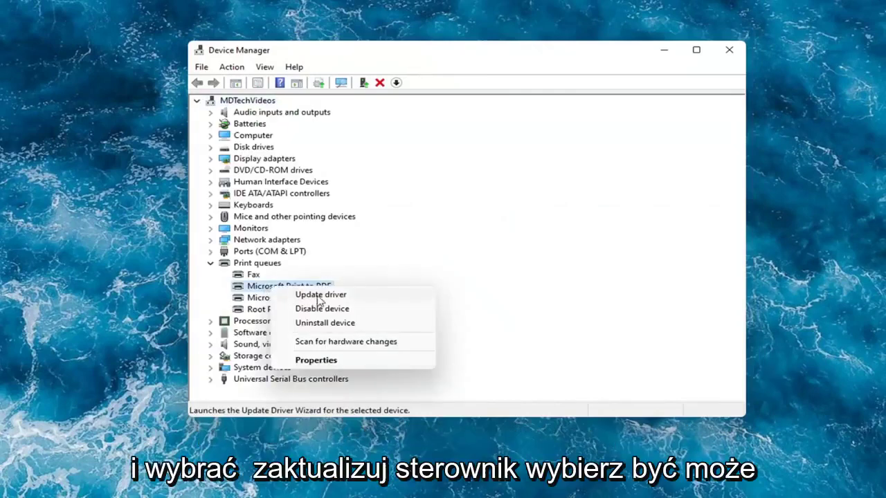
click(305, 296)
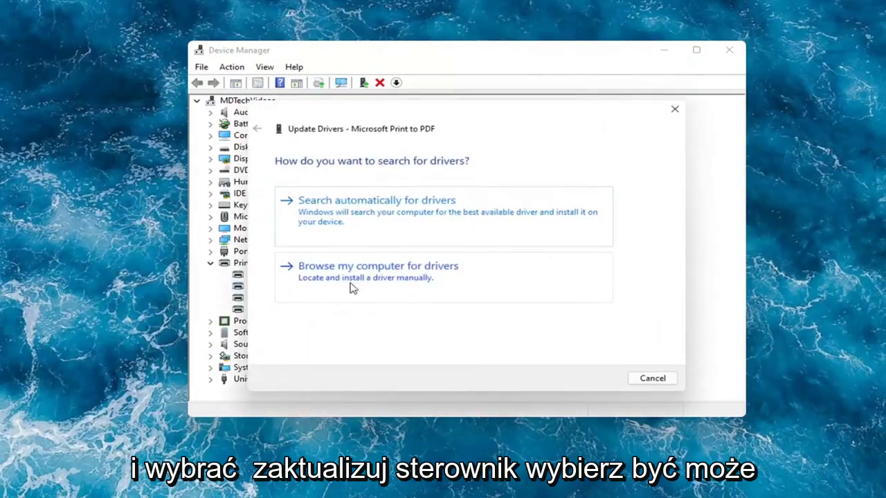
click(421, 286)
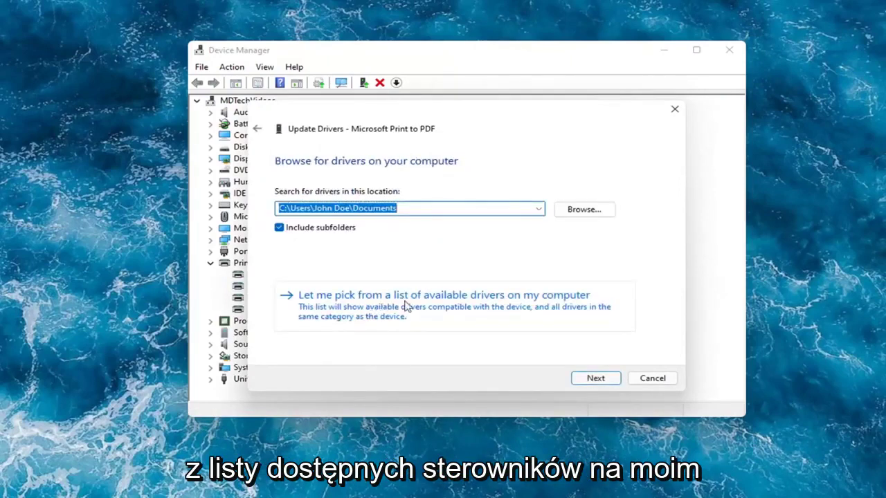
click(511, 300)
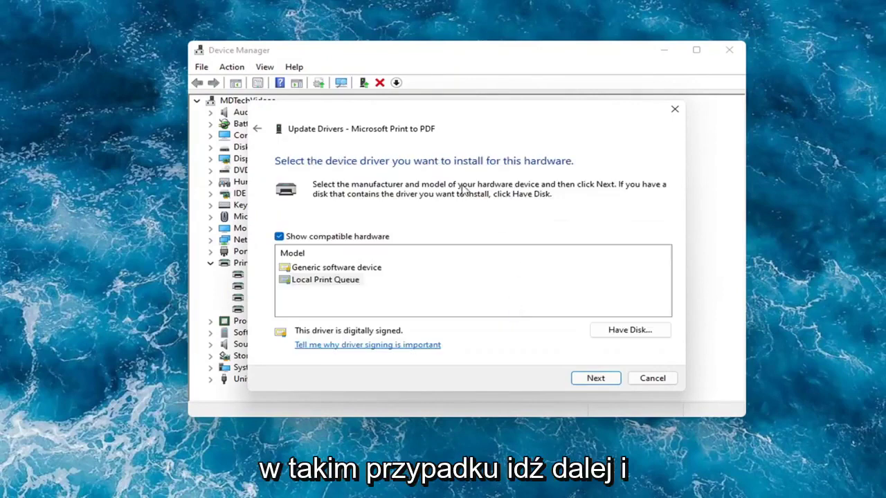
click(324, 269)
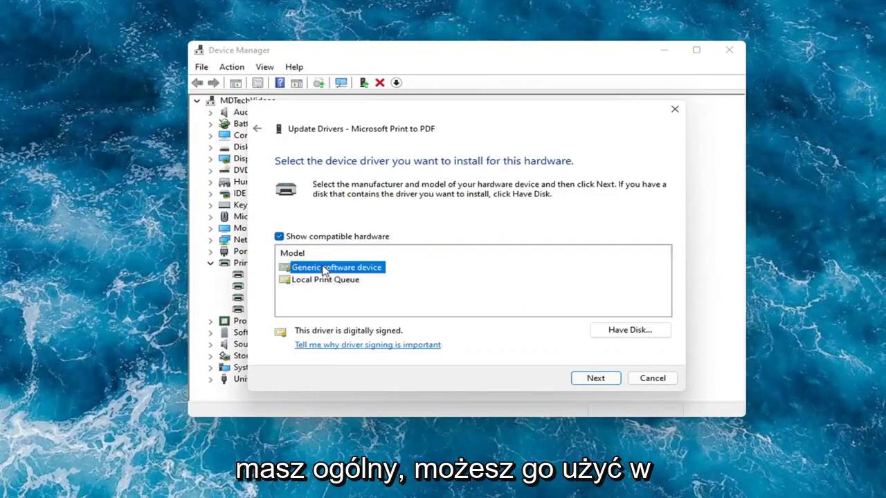
click(324, 281)
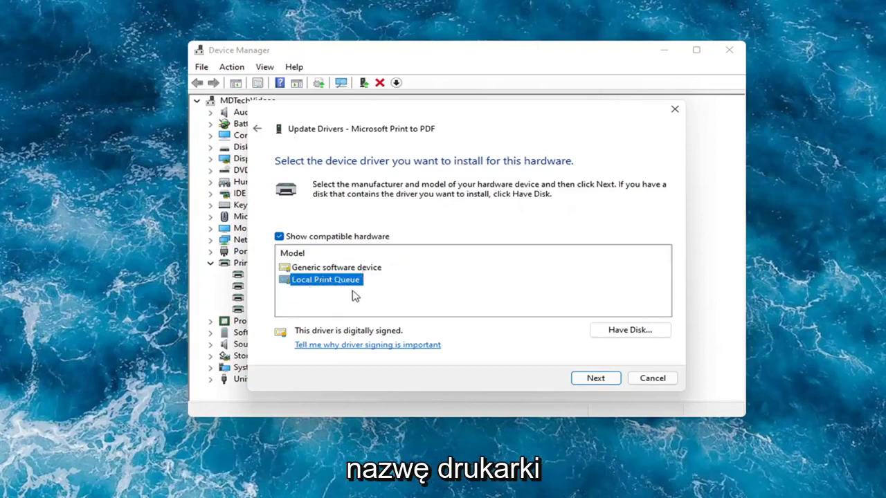
- Install the Local Print Queue driver for Microsoft Print to PDF and close the wizard
click(578, 382)
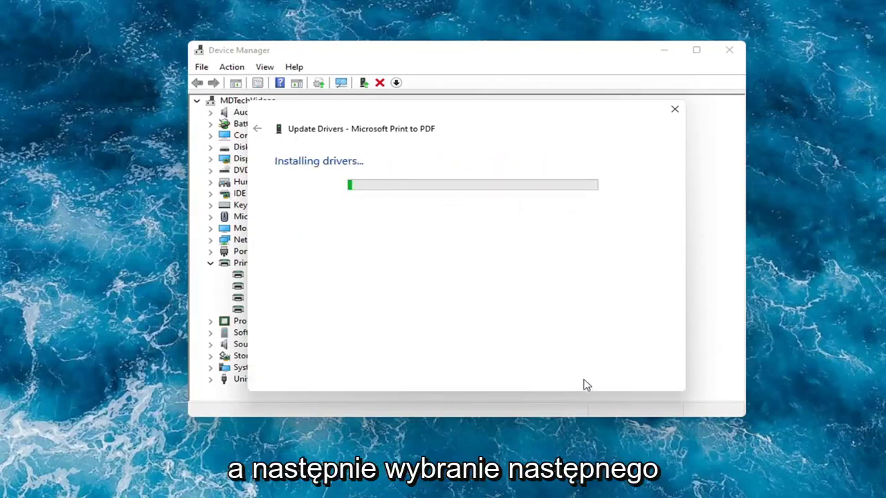
click(676, 108)
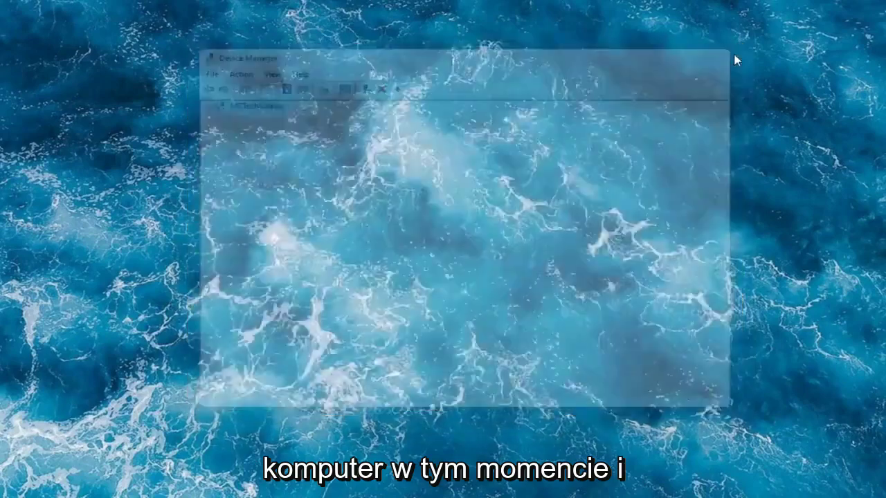